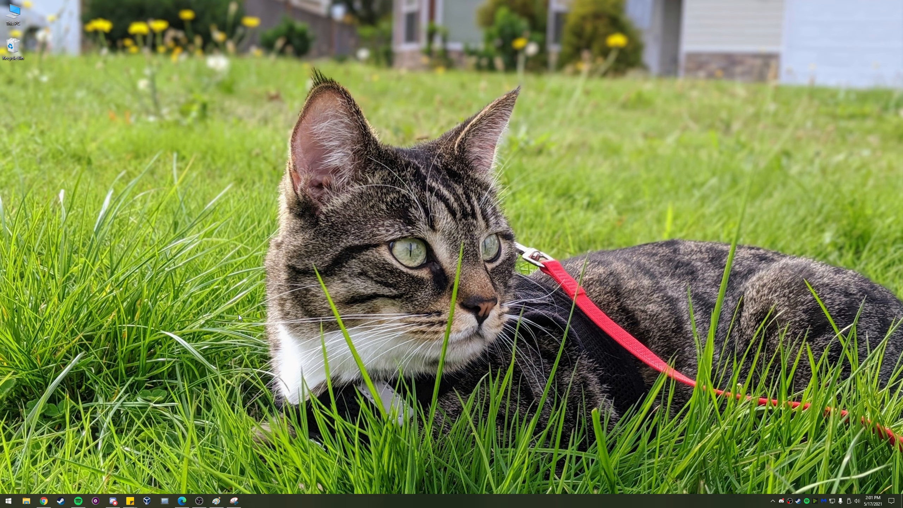
# - Switch to the Edge browser to view the Voicemeeter Banana download page and its installer options, and minimize it
pyautogui.click(181, 501)
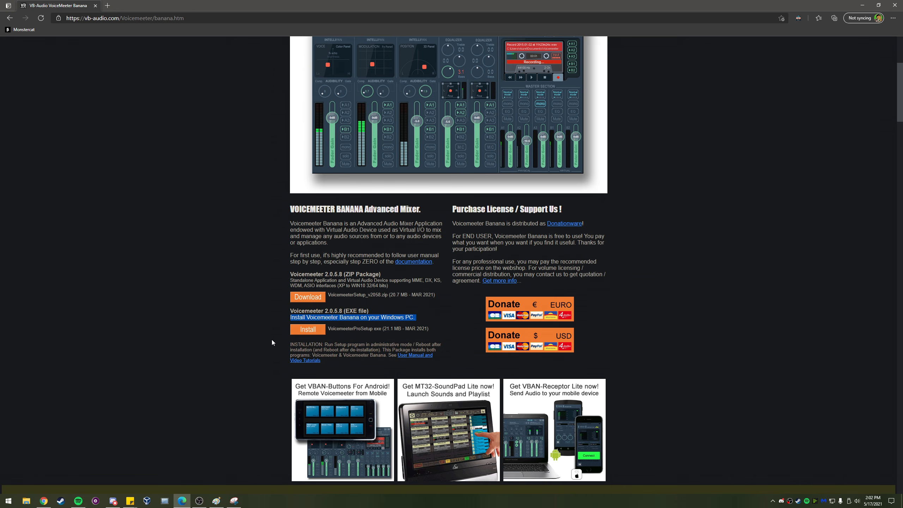
pyautogui.click(862, 5)
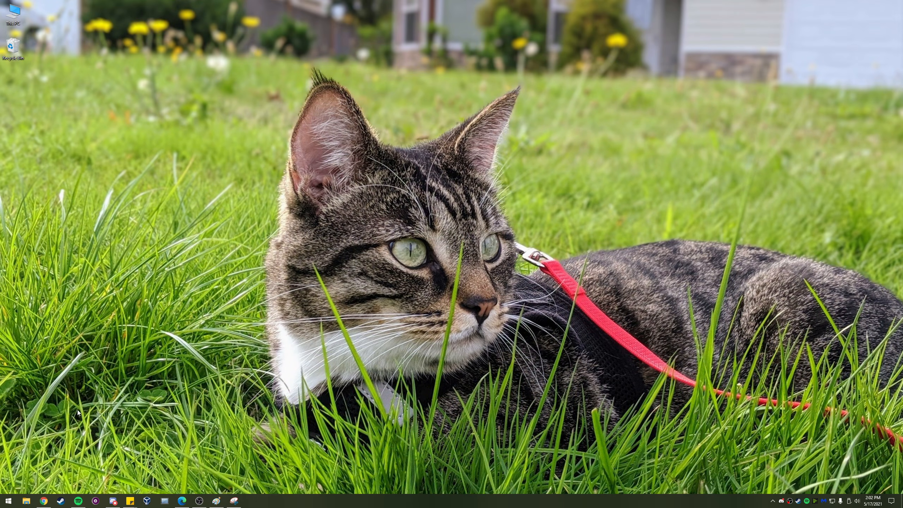
# - Find the VB Audio programs among the installed apps and launch Voicemeeter Banana
pyautogui.click(9, 501)
pyautogui.scroll(-15, 57, 385)
pyautogui.click(71, 334)
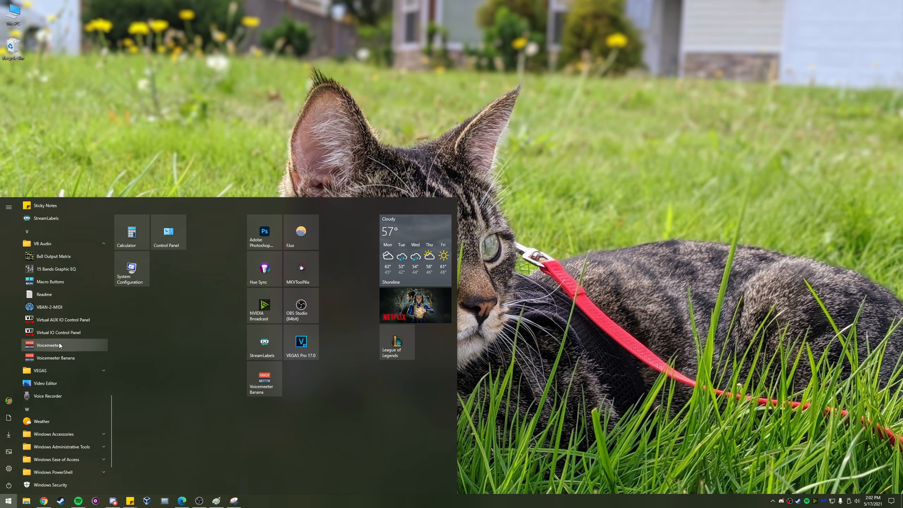
pyautogui.click(266, 381)
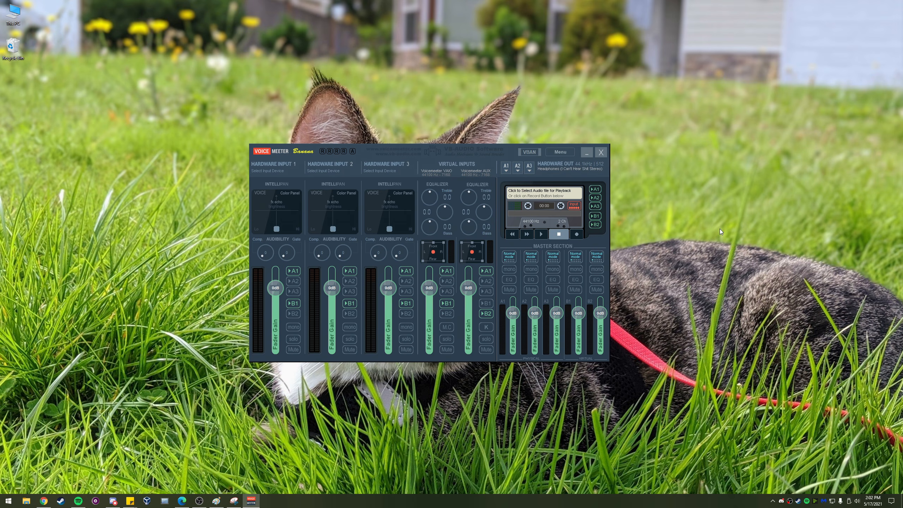
# - Set the Windows playback device to VoiceMeeter Input (VB-Audio VoiceMeeter VAIO)
pyautogui.click(858, 503)
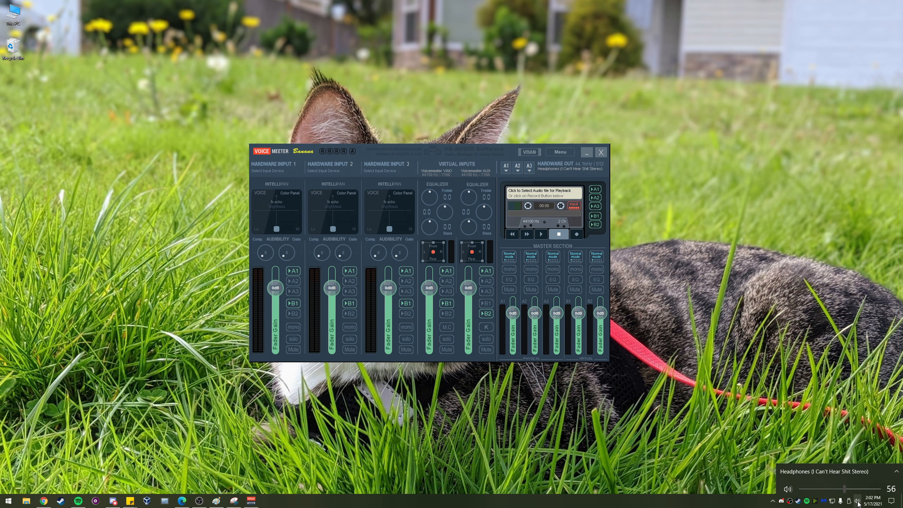
pyautogui.click(843, 467)
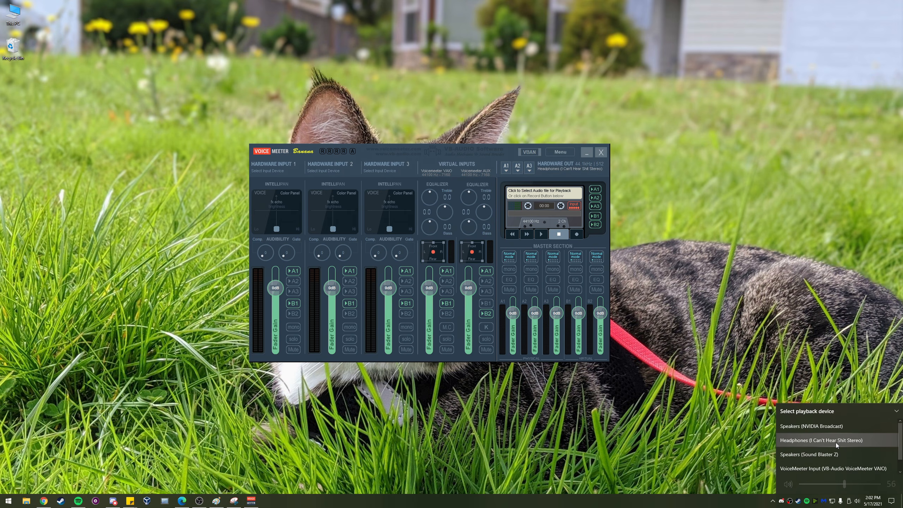
pyautogui.scroll(-1, 833, 449)
pyautogui.scroll(-1, 832, 456)
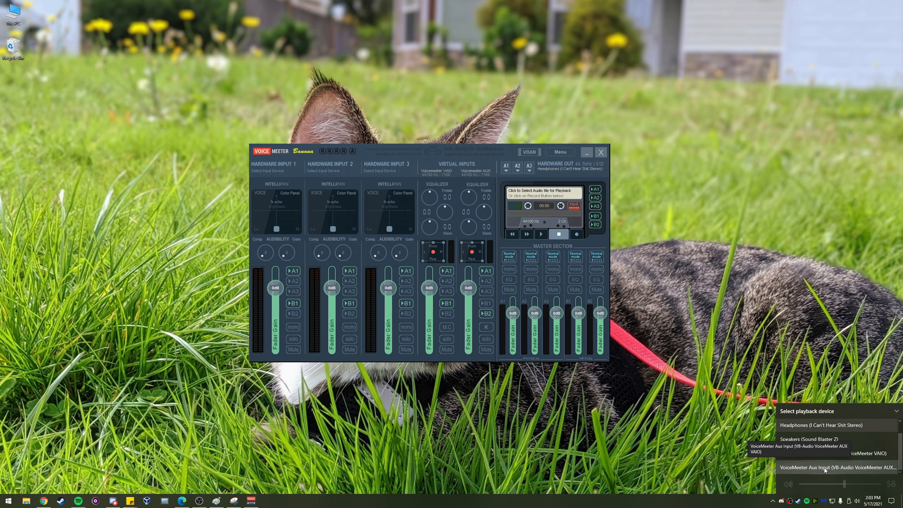
pyautogui.click(845, 456)
pyautogui.click(756, 349)
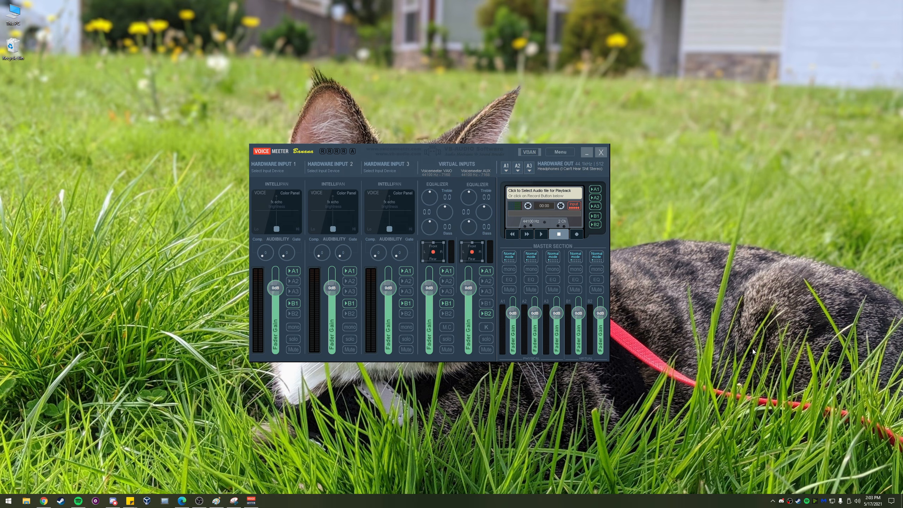
# - Check which device is assigned to Voicemeeter's hardware output A1, leave it as is and minimize the mixer
pyautogui.click(503, 166)
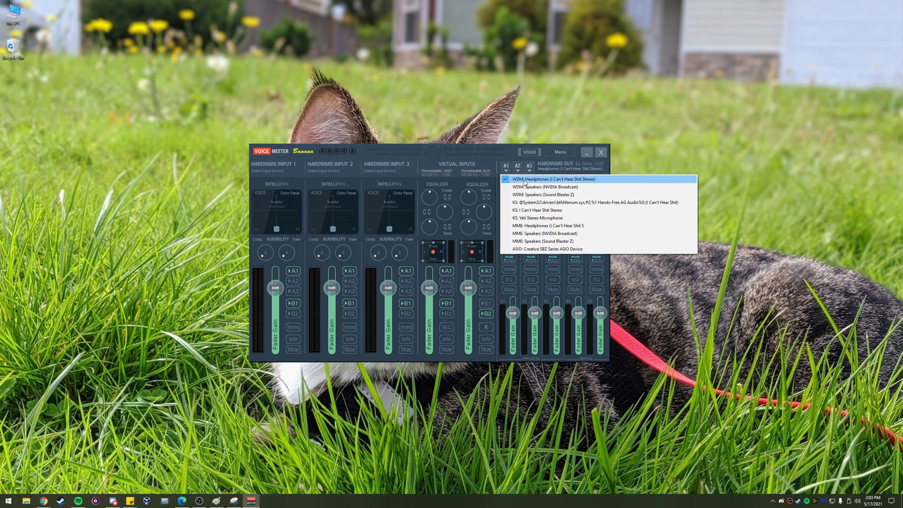
pyautogui.click(438, 164)
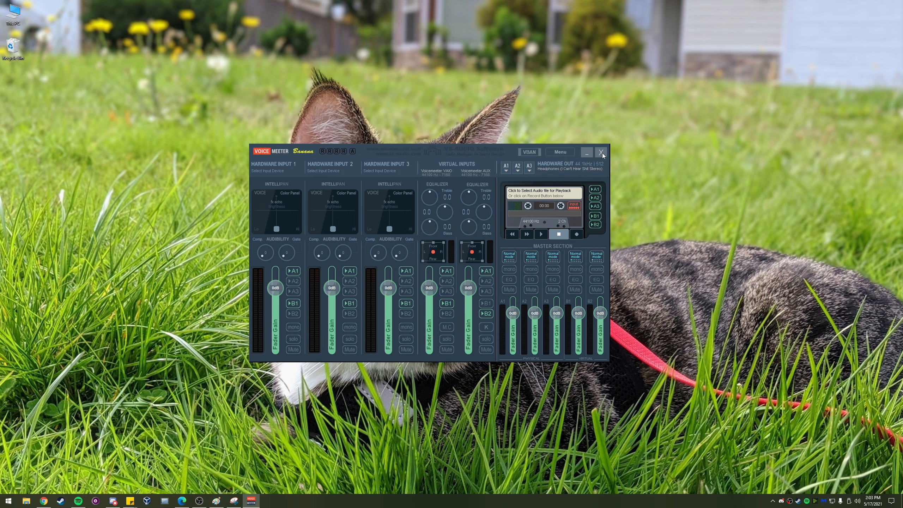
pyautogui.click(586, 153)
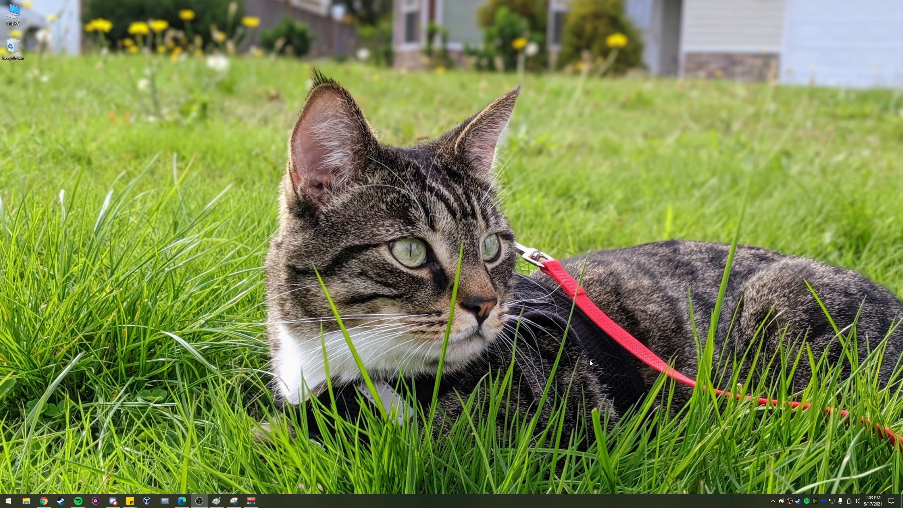
# - Switch to OBS and add a new Audio Output Capture source named momo
pyautogui.click(199, 501)
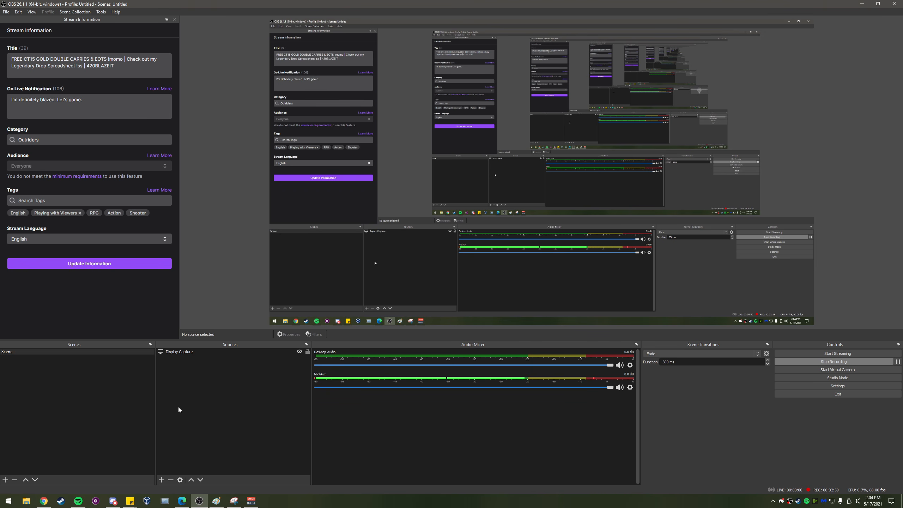
pyautogui.click(162, 479)
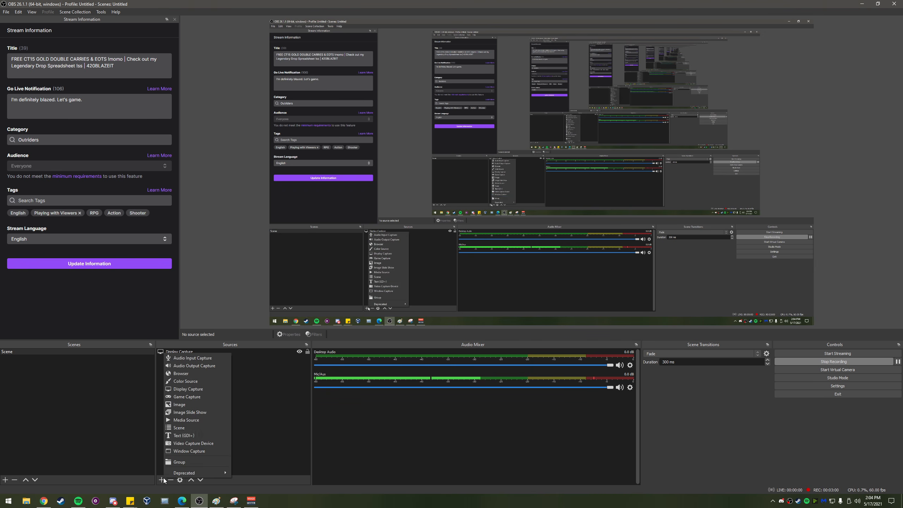
pyautogui.click(185, 367)
pyautogui.write('momo')
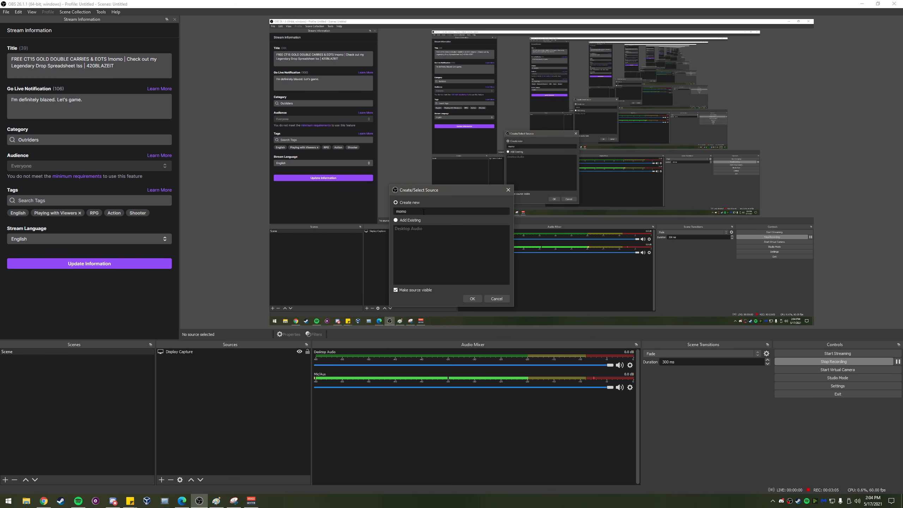
pyautogui.click(473, 299)
# - Set the momo source's device to VoiceMeeter Aux Input (VB-Audio VoiceMeeter AUX VAIO) and confirm its properties
pyautogui.moveTo(406, 103); pyautogui.dragTo(364, 140)
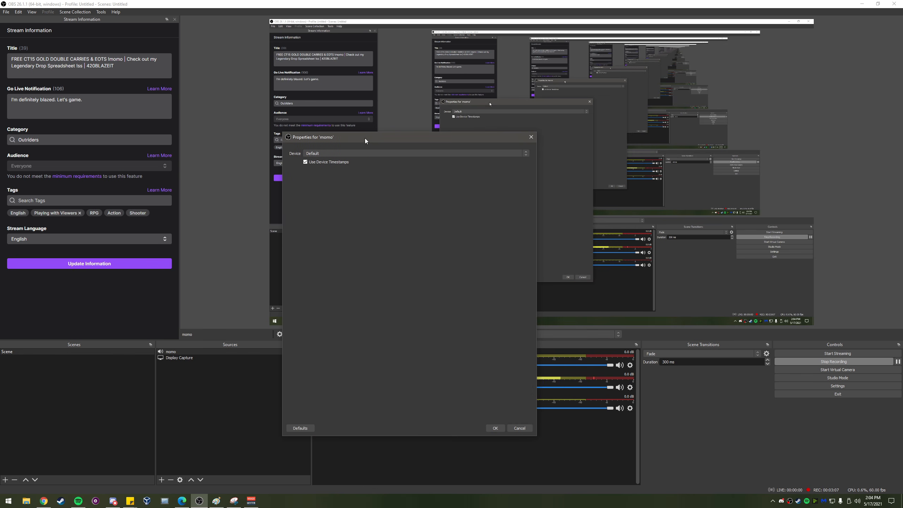
pyautogui.click(368, 153)
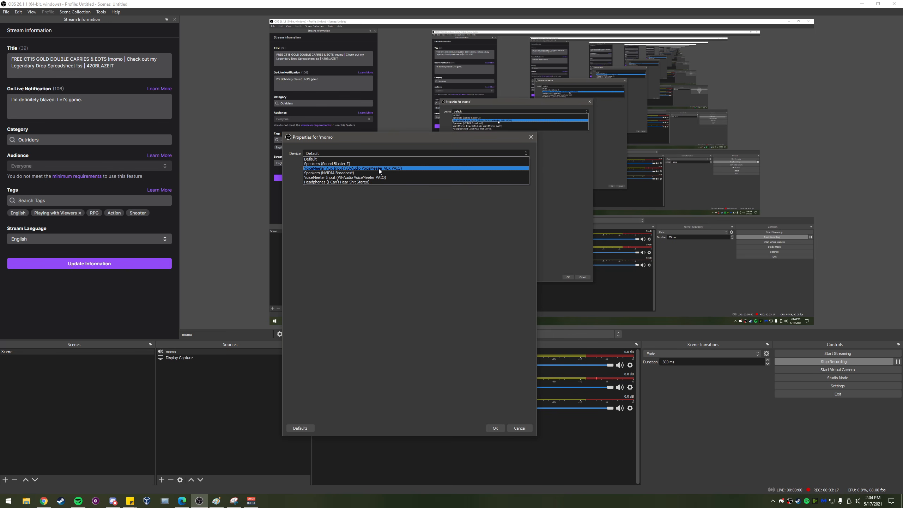
pyautogui.click(378, 168)
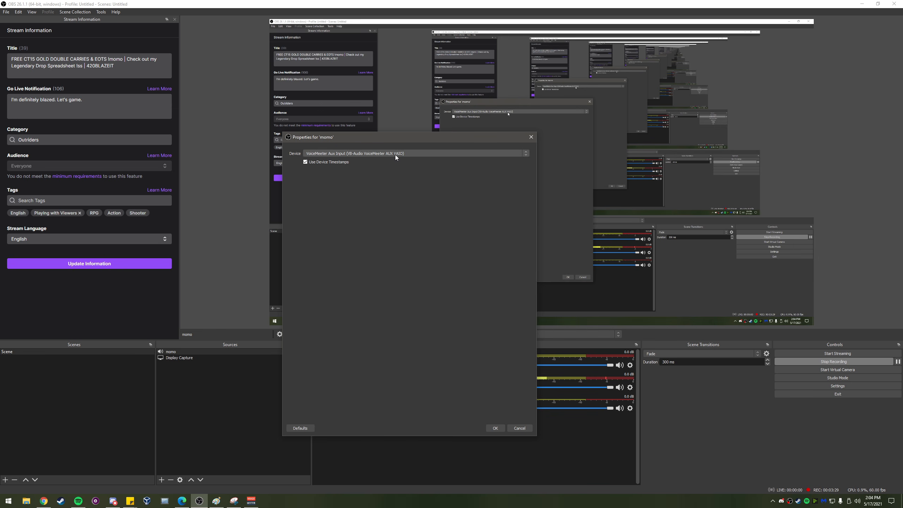
pyautogui.click(495, 428)
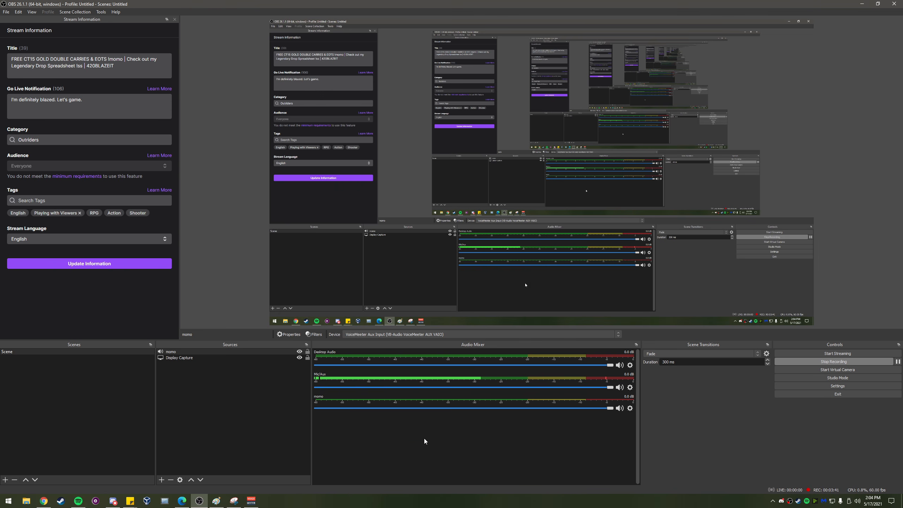
# - Exclude the momo source from audio track 2 in Advanced Audio Properties
pyautogui.click(630, 409)
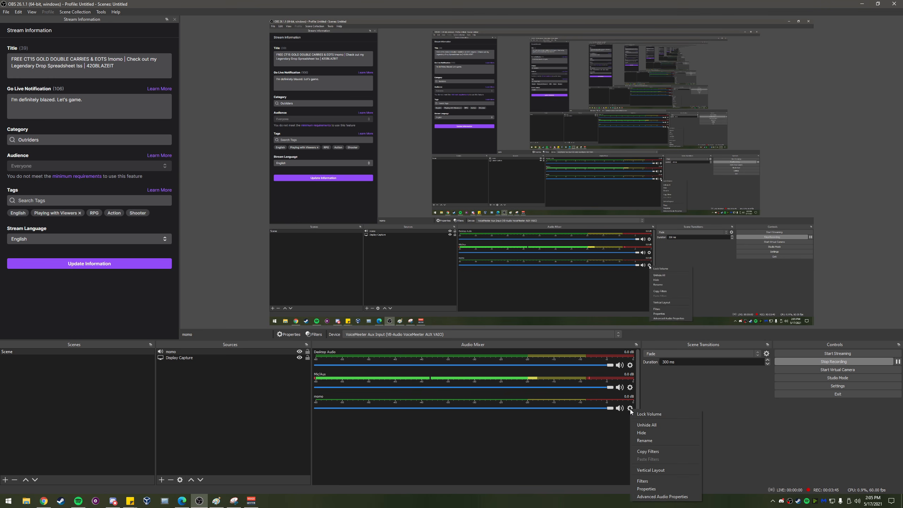
pyautogui.click(660, 497)
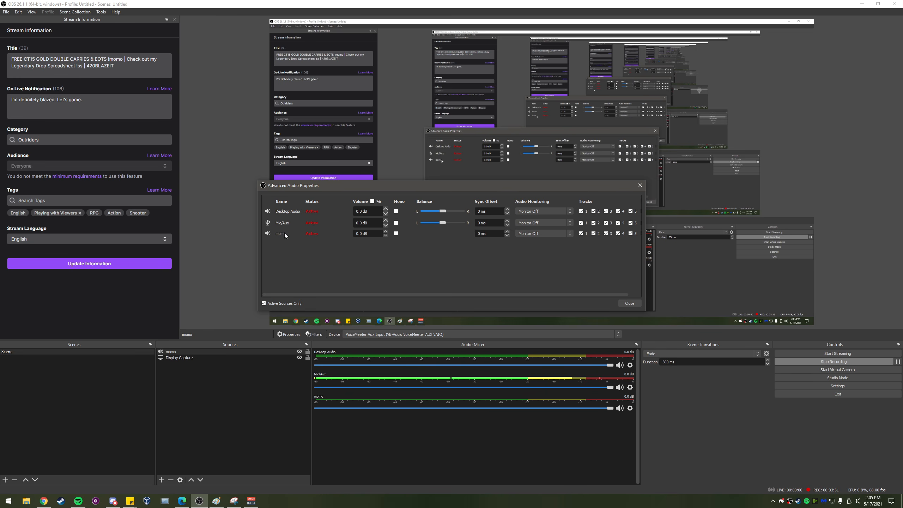
pyautogui.click(594, 233)
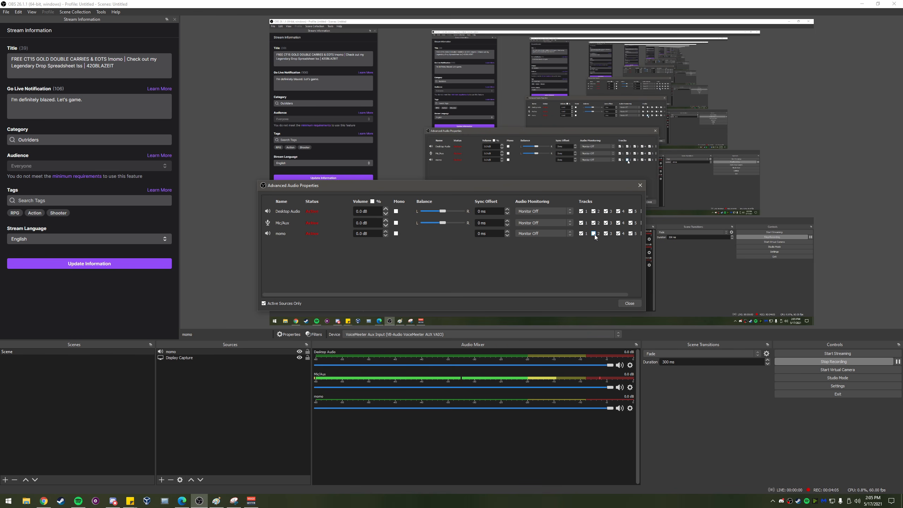
pyautogui.click(629, 303)
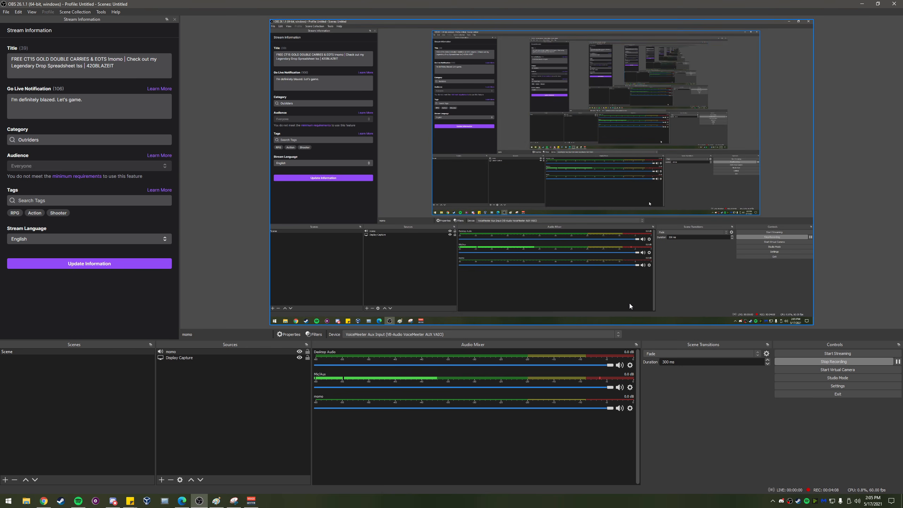
# - Enable the Twitch VOD Track option in the streaming output settings and save the settings
pyautogui.click(810, 387)
pyautogui.click(306, 169)
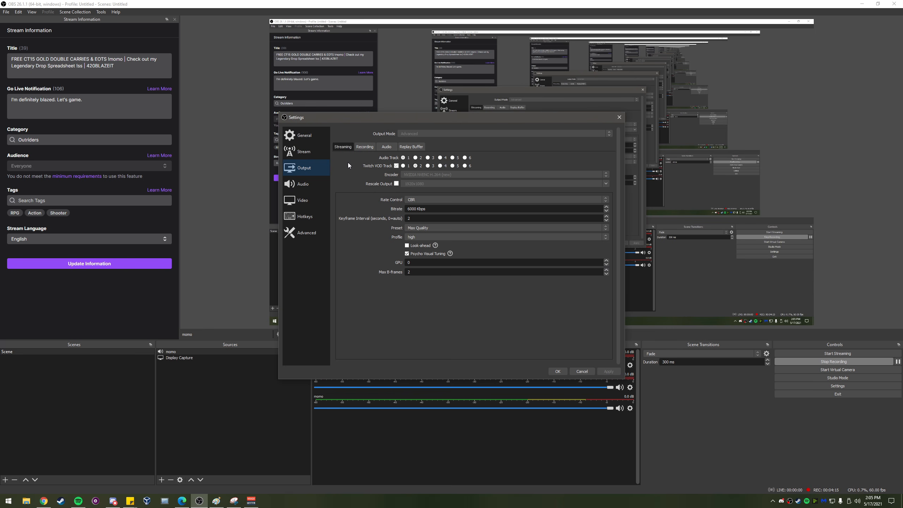
pyautogui.click(396, 166)
pyautogui.moveTo(416, 117); pyautogui.dragTo(563, 80)
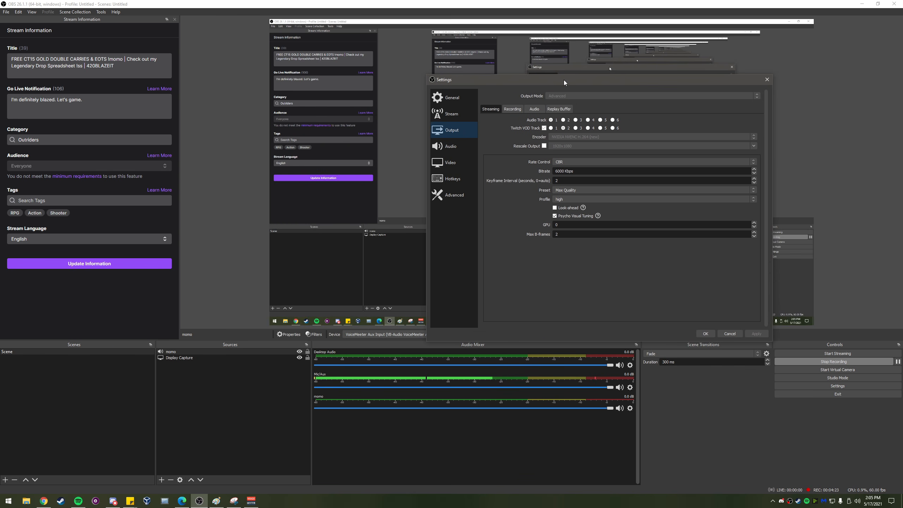
pyautogui.click(706, 334)
# - Compare the track assignments in Advanced Audio Properties side by side with the Audio Track and Twitch VOD Track in the output settings
pyautogui.click(630, 408)
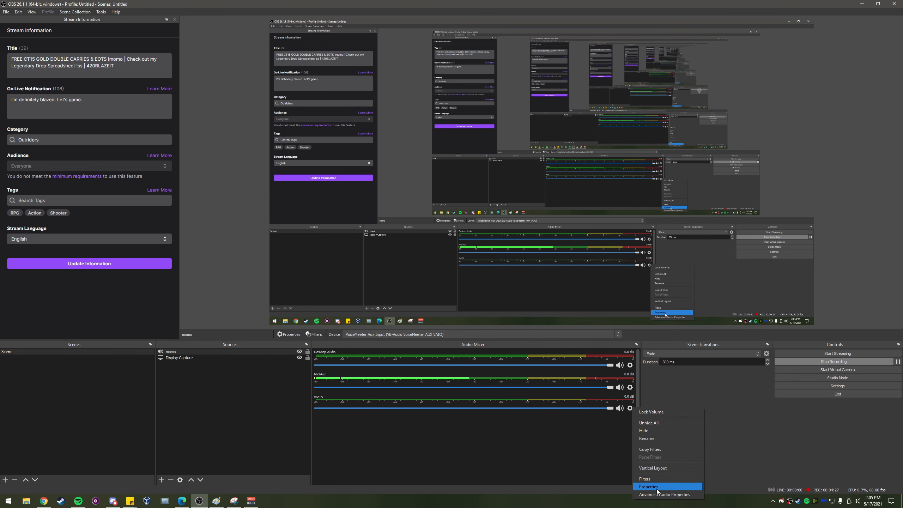
pyautogui.click(668, 489)
pyautogui.moveTo(517, 188); pyautogui.dragTo(324, 197)
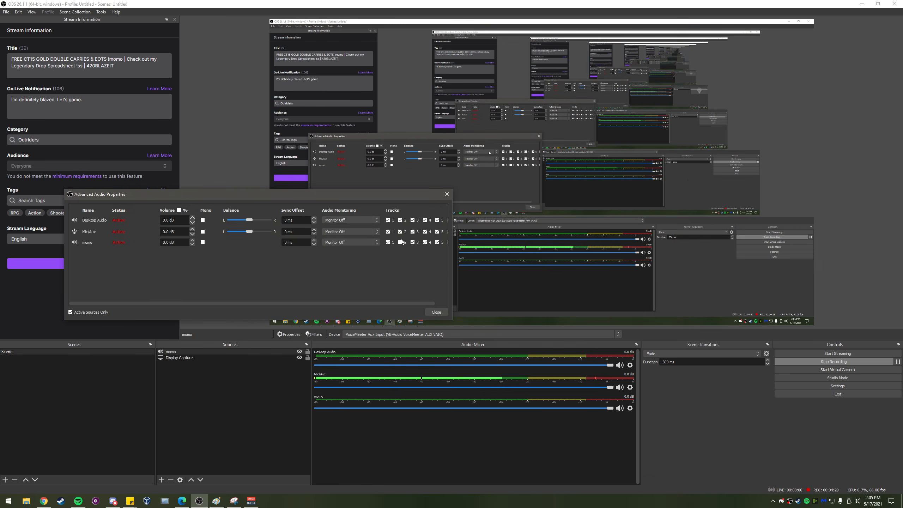
pyautogui.click(818, 387)
pyautogui.click(303, 169)
pyautogui.moveTo(416, 121); pyautogui.dragTo(606, 122)
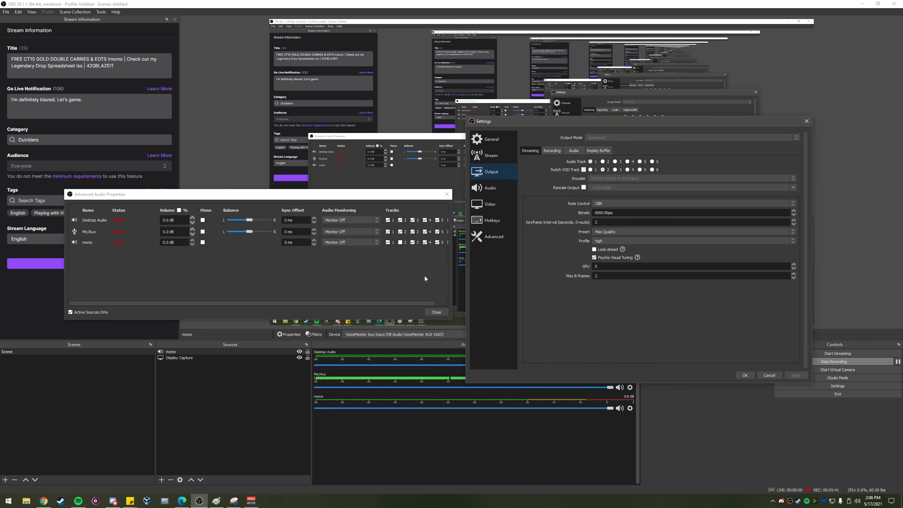
pyautogui.click(747, 376)
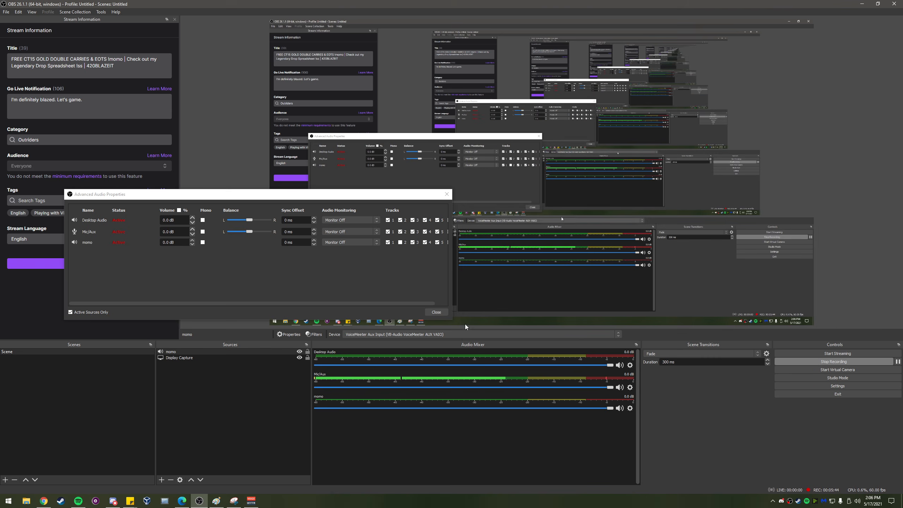
pyautogui.click(436, 312)
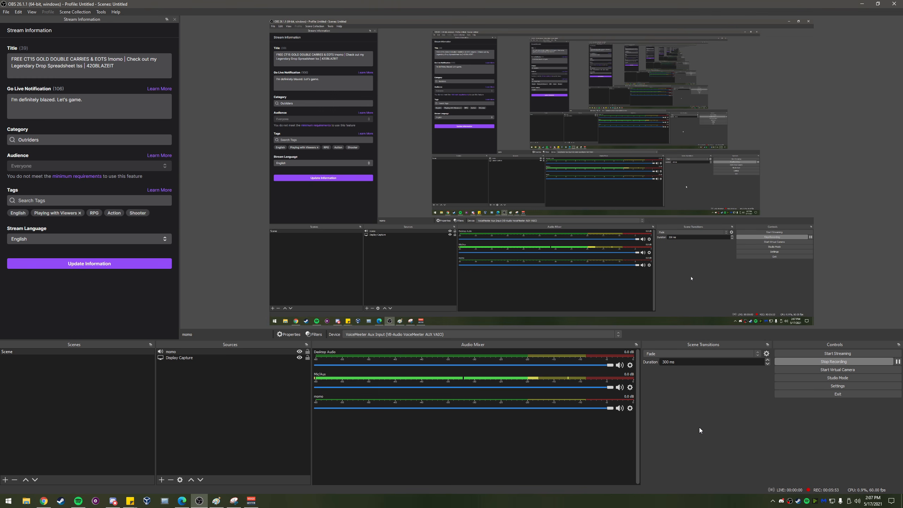
# - Open the Windows App volume and device preferences from the system sound settings
pyautogui.click(857, 501)
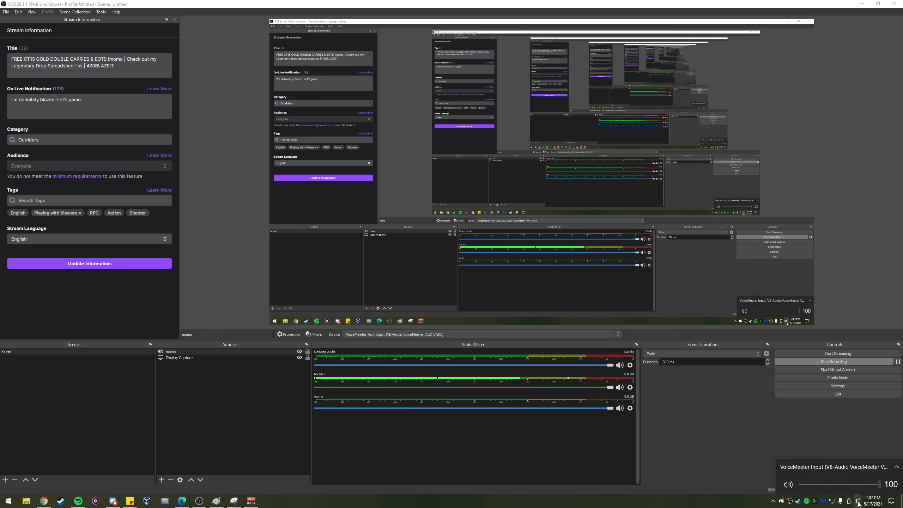
pyautogui.click(854, 499)
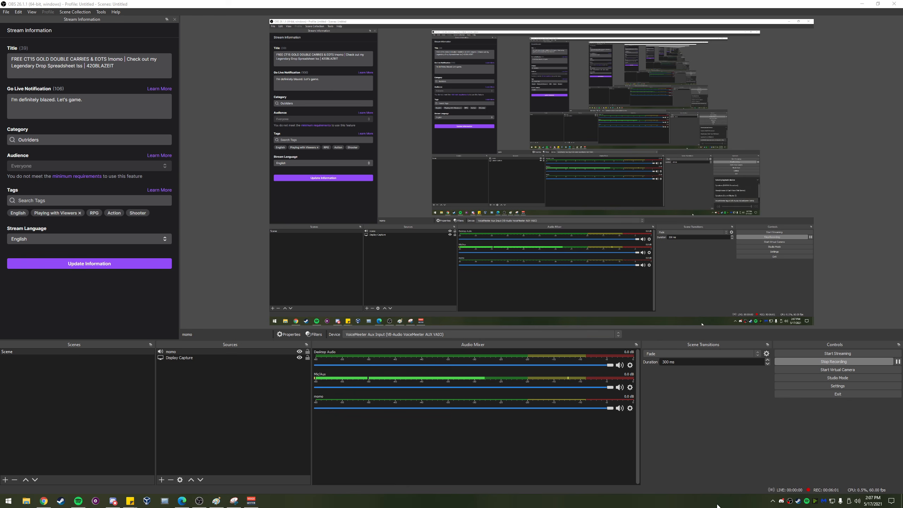
pyautogui.rightClick(853, 500)
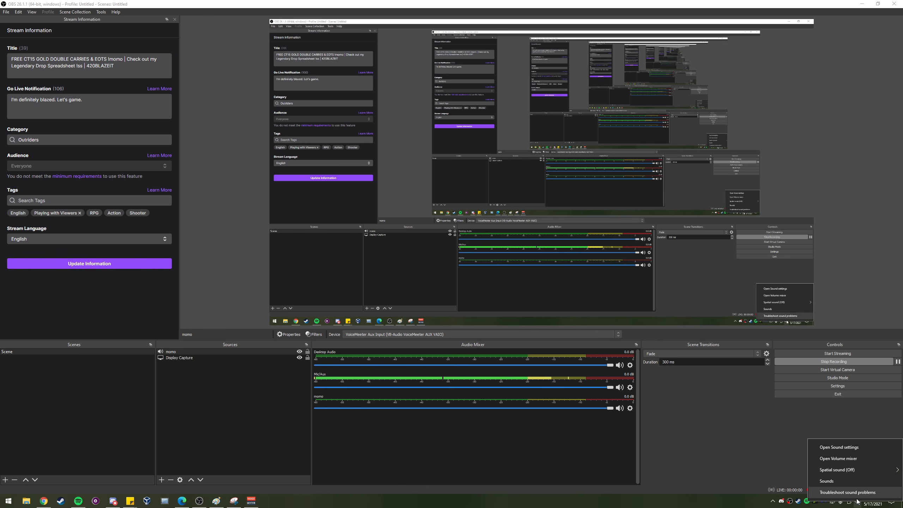
pyautogui.click(838, 449)
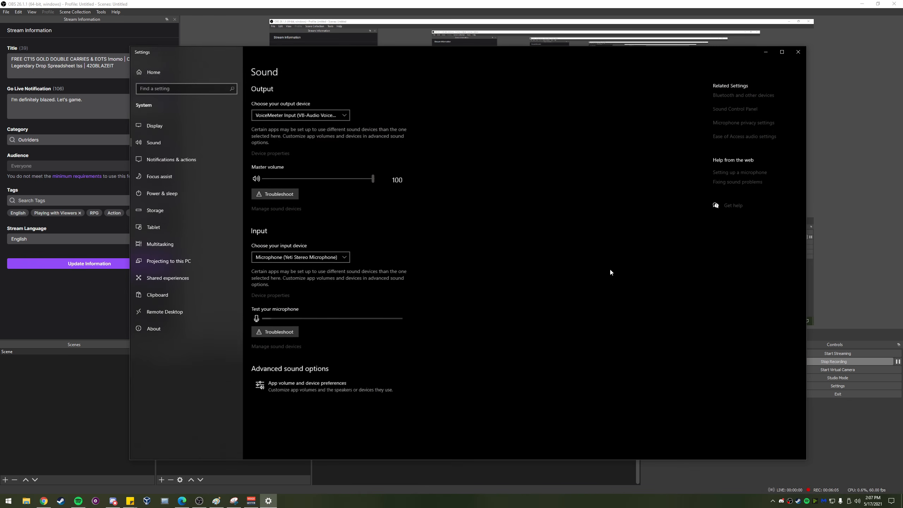
pyautogui.click(781, 52)
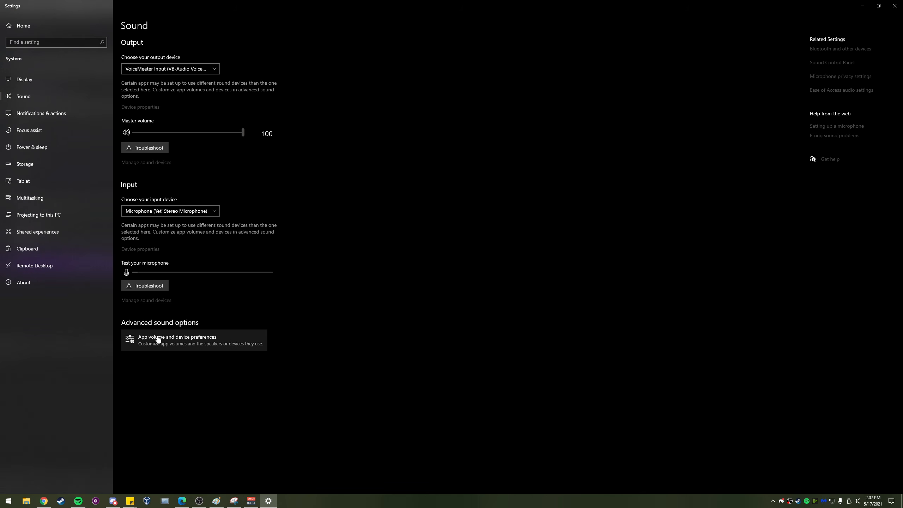
pyautogui.click(201, 343)
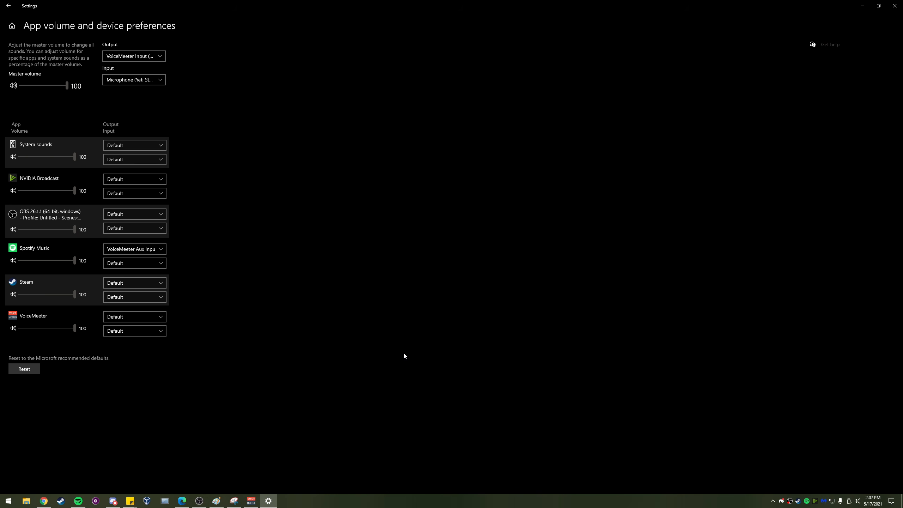
# - Set the Spotify Music output to Default and back to VoiceMeeter Aux Input (VB-Audio VoiceMeeter AUX VAIO), and minimize the settings window
pyautogui.click(134, 249)
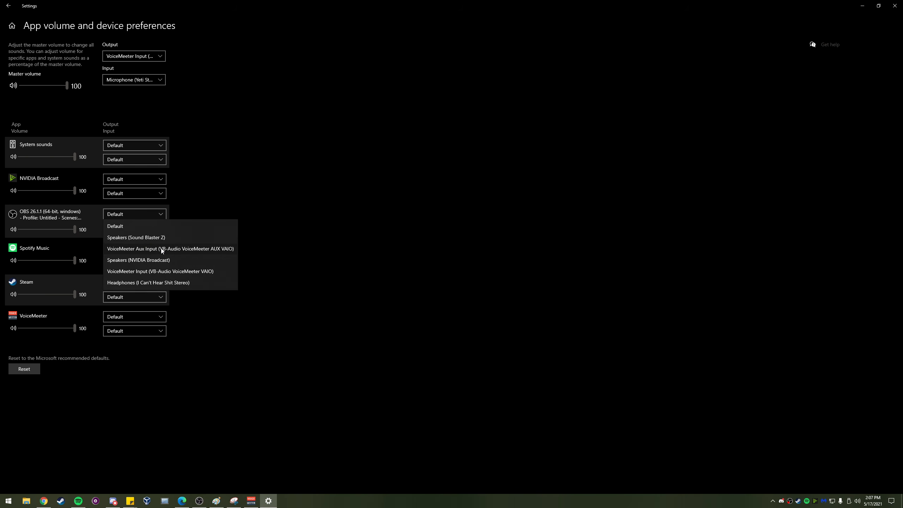
pyautogui.click(138, 227)
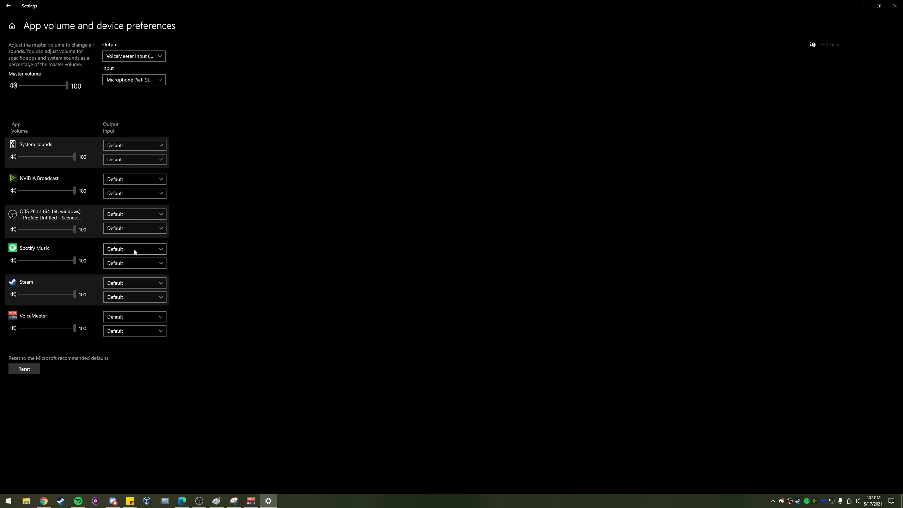
pyautogui.click(163, 250)
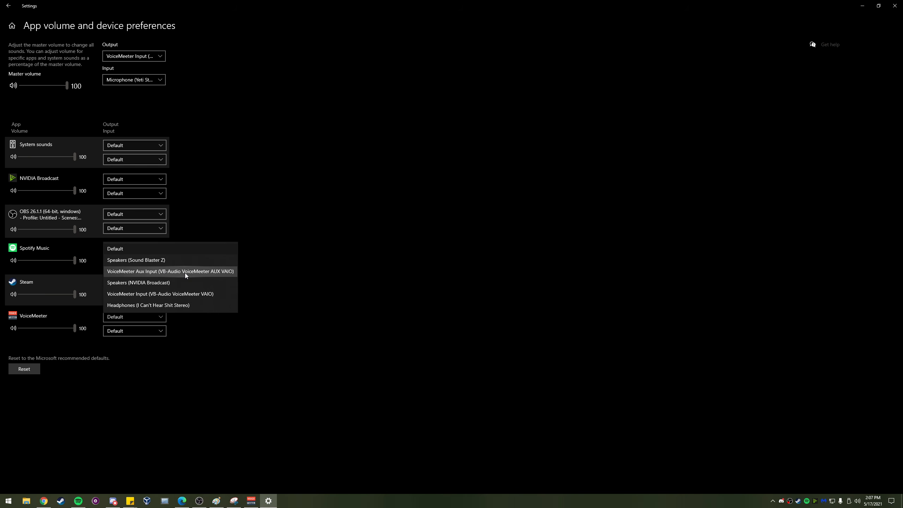
pyautogui.click(225, 272)
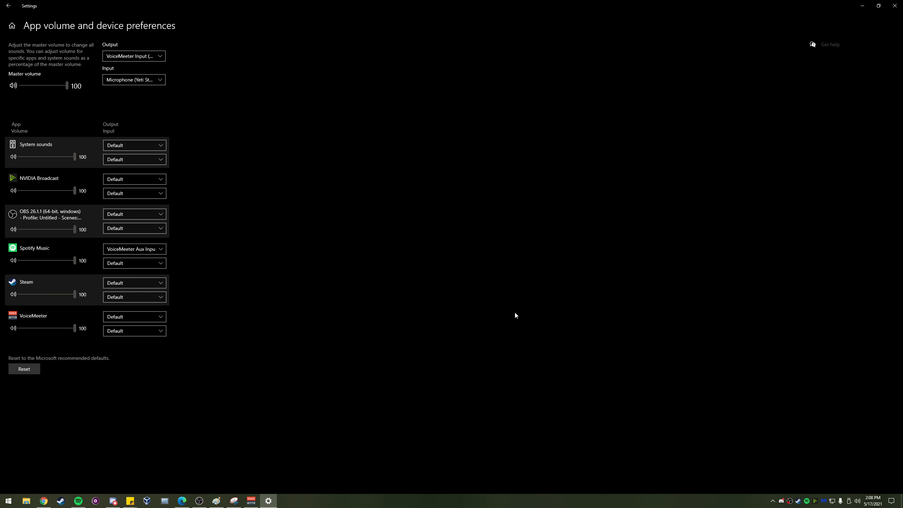
pyautogui.click(163, 250)
pyautogui.click(307, 245)
pyautogui.click(162, 249)
pyautogui.click(256, 247)
pyautogui.click(862, 5)
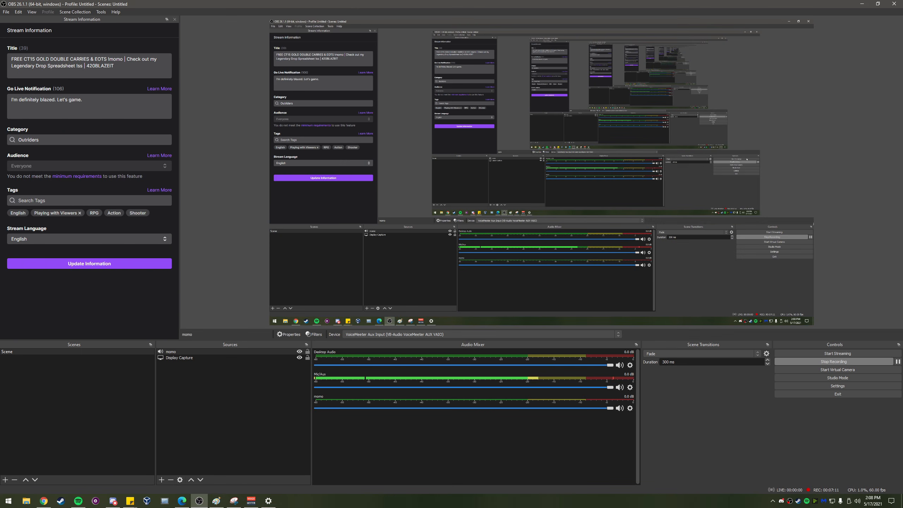
# - Minimize the OBS window and close VoiceMeeter
pyautogui.hotkey('alt', 'Tab')
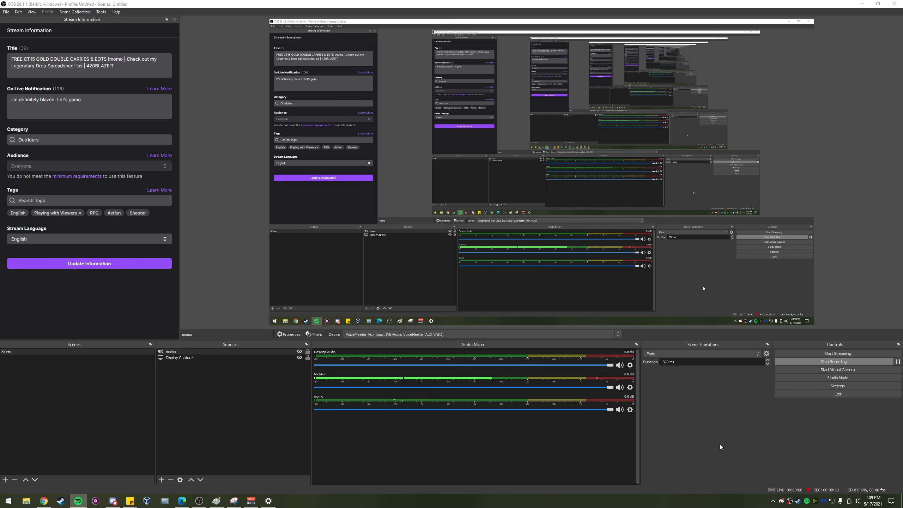
pyautogui.click(863, 9)
pyautogui.click(251, 501)
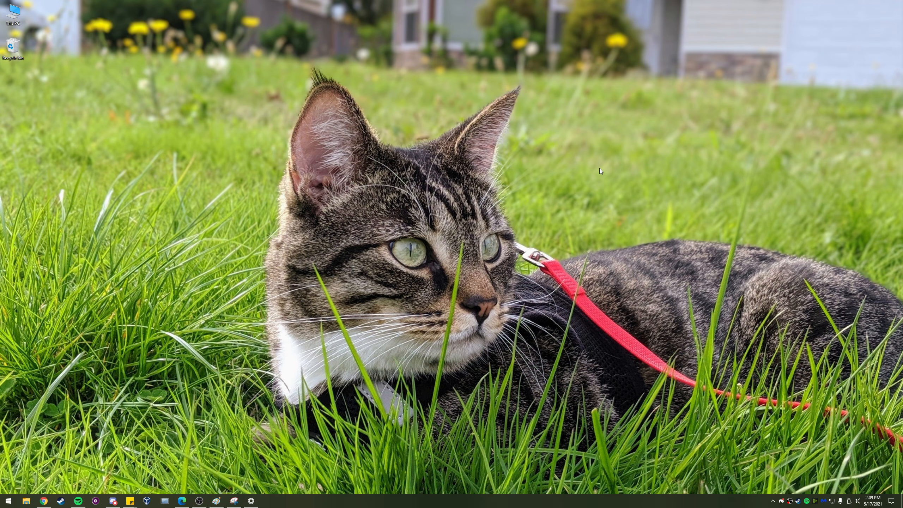
# - Switch the Windows playback device from the VoiceMeeter input to Headphones (I Can't Hear Shit Stereo)
pyautogui.click(857, 501)
pyautogui.click(862, 467)
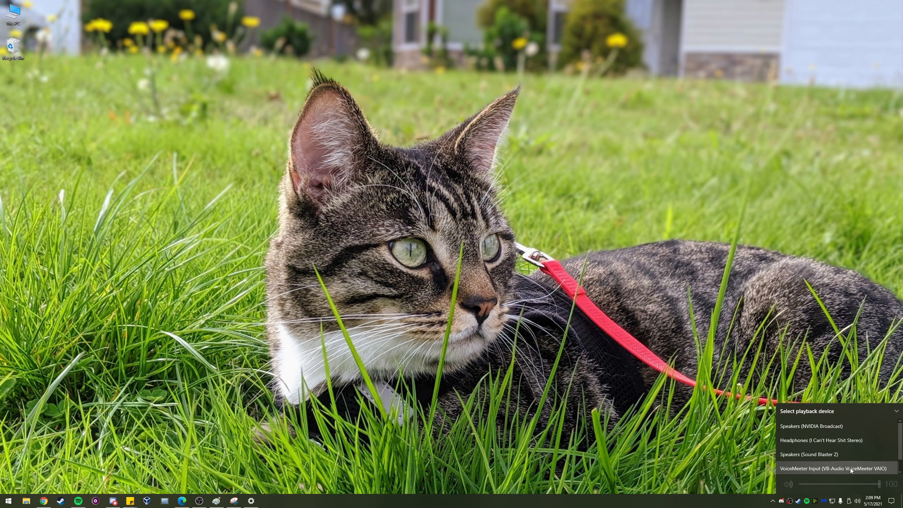
pyautogui.scroll(1, 848, 462)
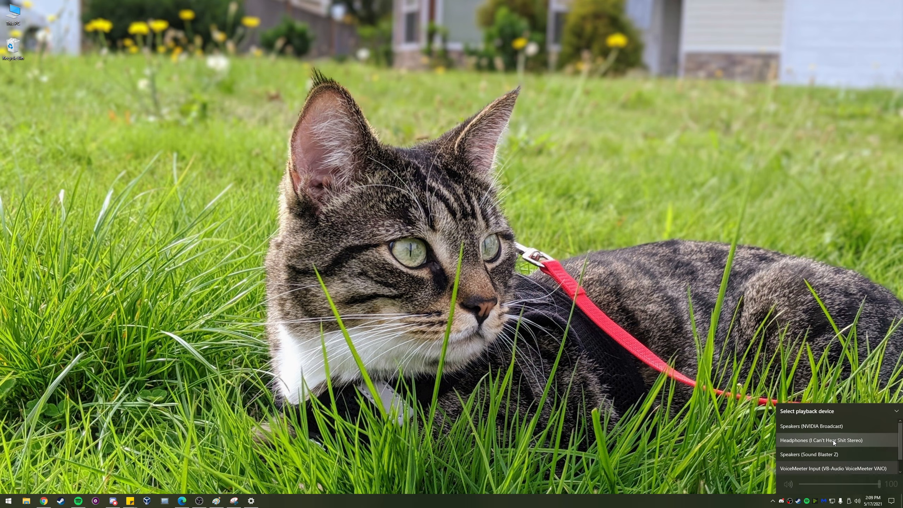
pyautogui.click(832, 440)
pyautogui.click(394, 436)
# - Set the Spotify Music output to Default in the App volume and device preferences and minimize the settings window
pyautogui.click(260, 501)
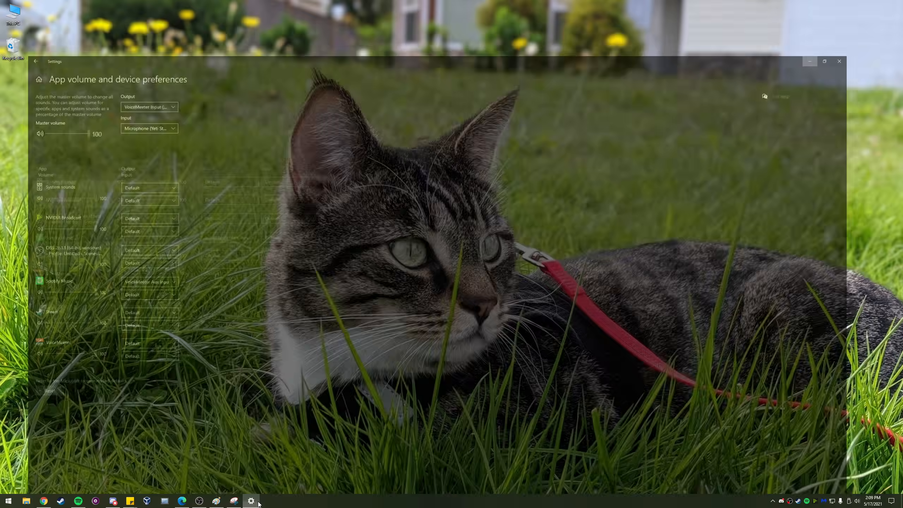
pyautogui.click(245, 201)
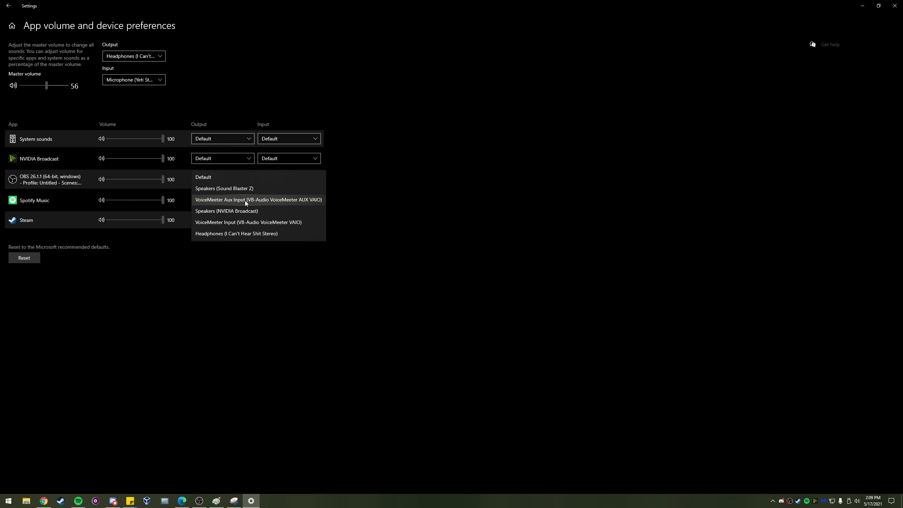
pyautogui.click(217, 182)
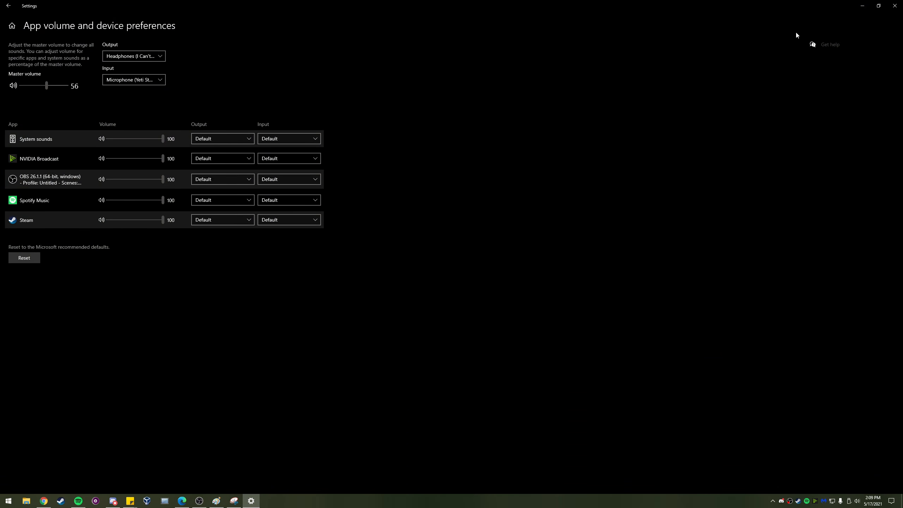
pyautogui.click(864, 5)
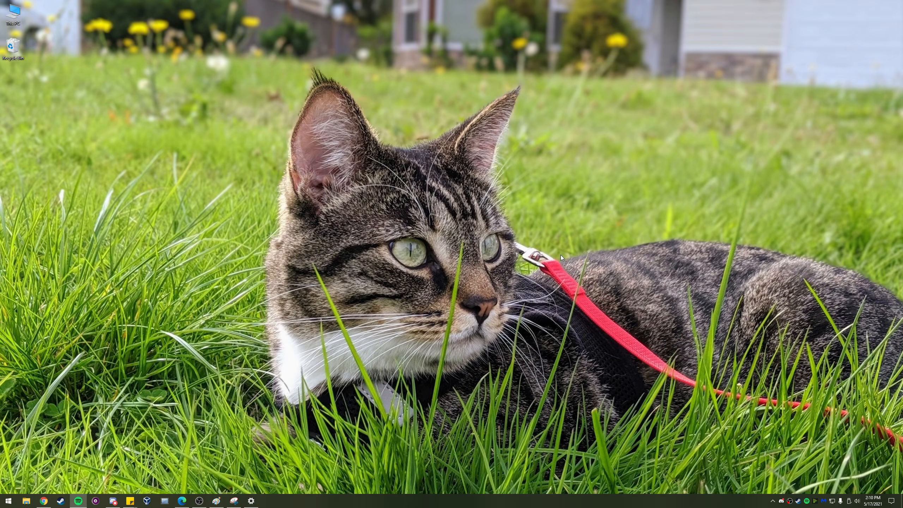